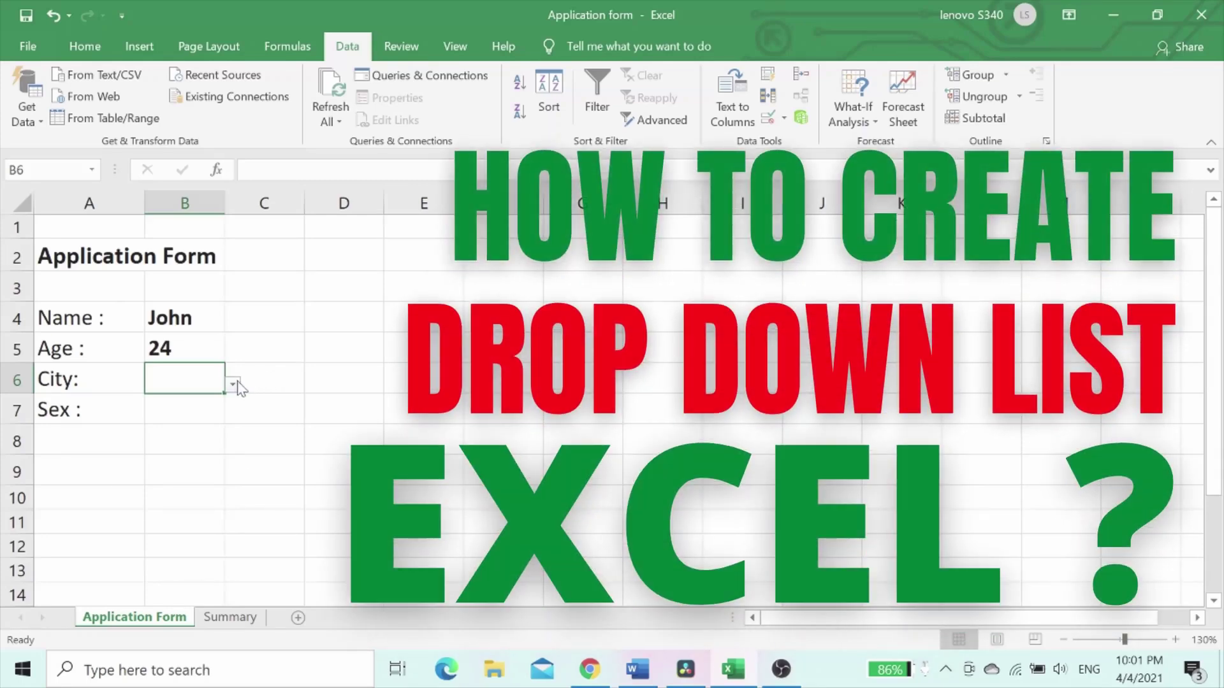
# Choose New York from the B6 city drop-down
pyautogui.click(234, 384)
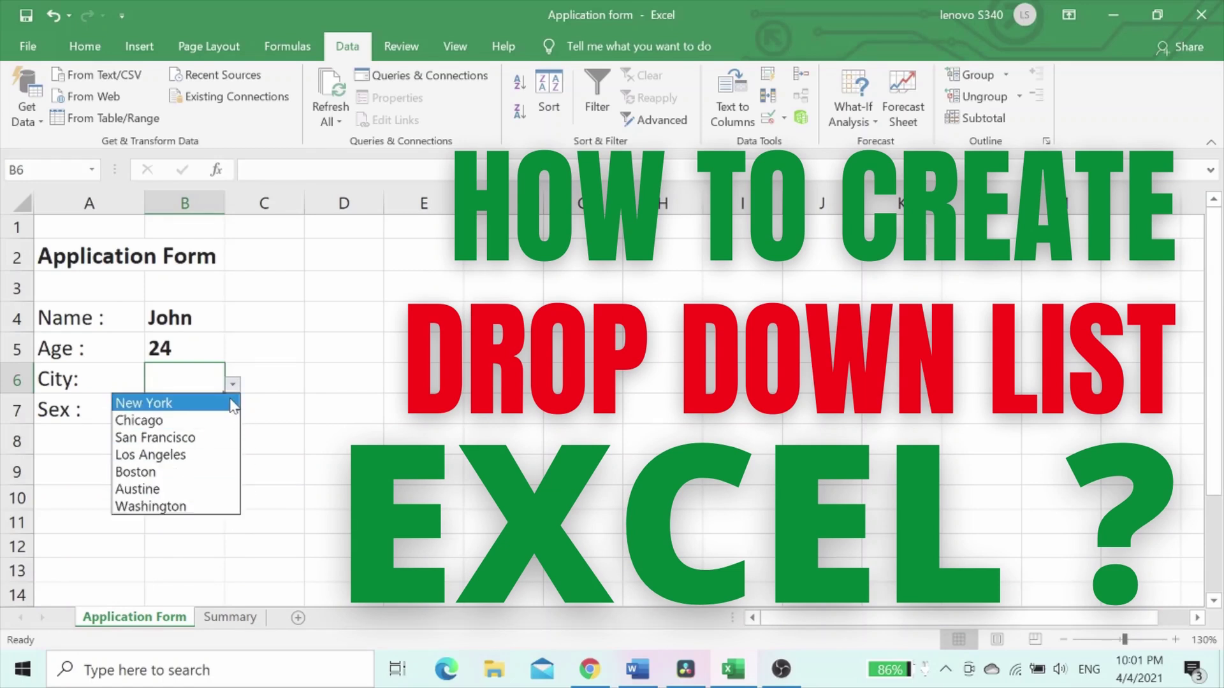
pyautogui.click(233, 404)
pyautogui.click(389, 402)
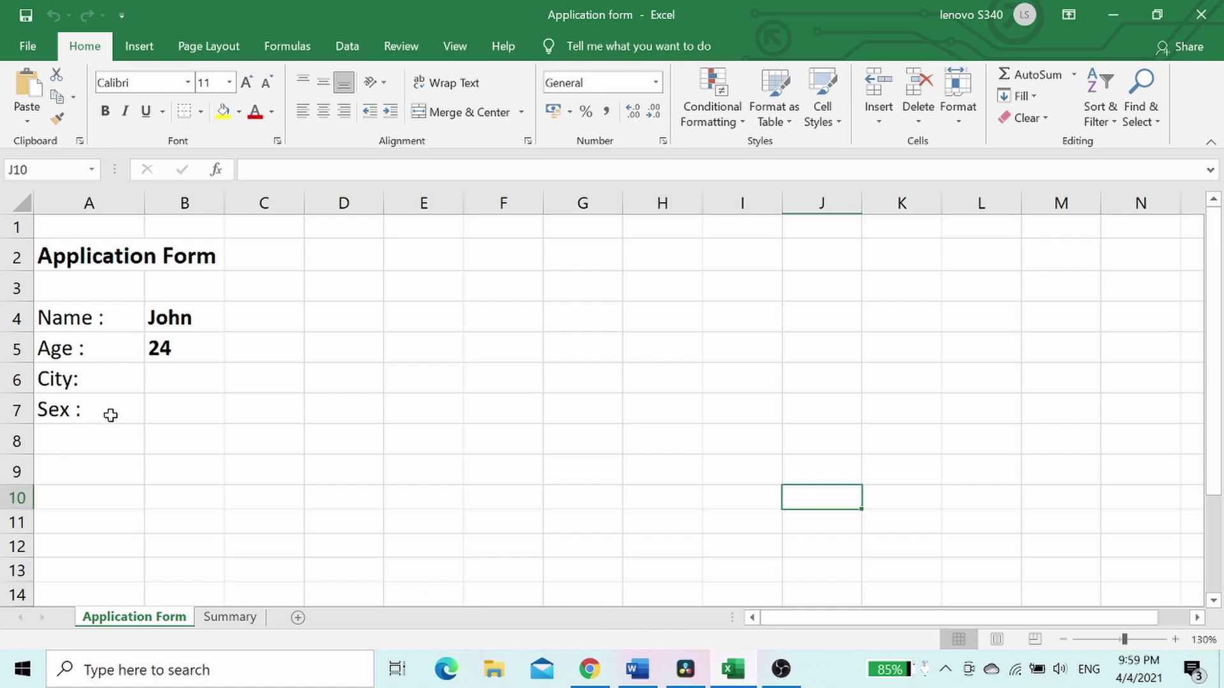
# Select B6 and review the seven city names in column A of the Summary sheet
pyautogui.click(199, 377)
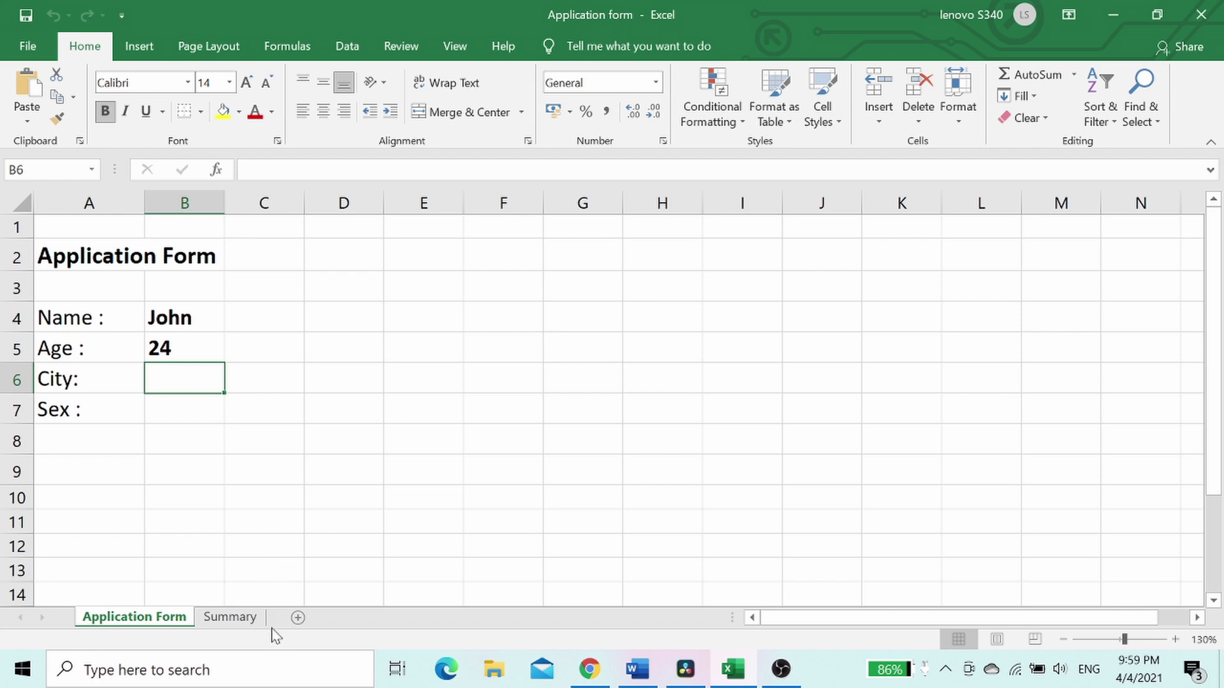
pyautogui.click(254, 622)
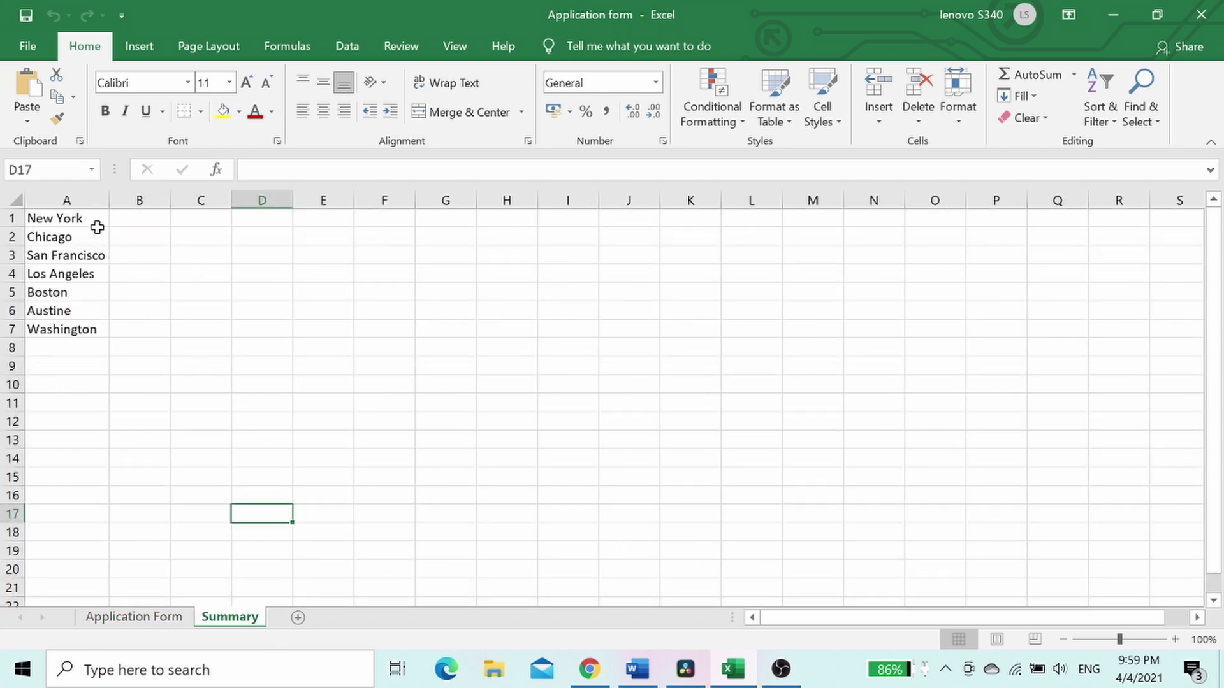
pyautogui.moveTo(96, 220); pyautogui.dragTo(96, 329)
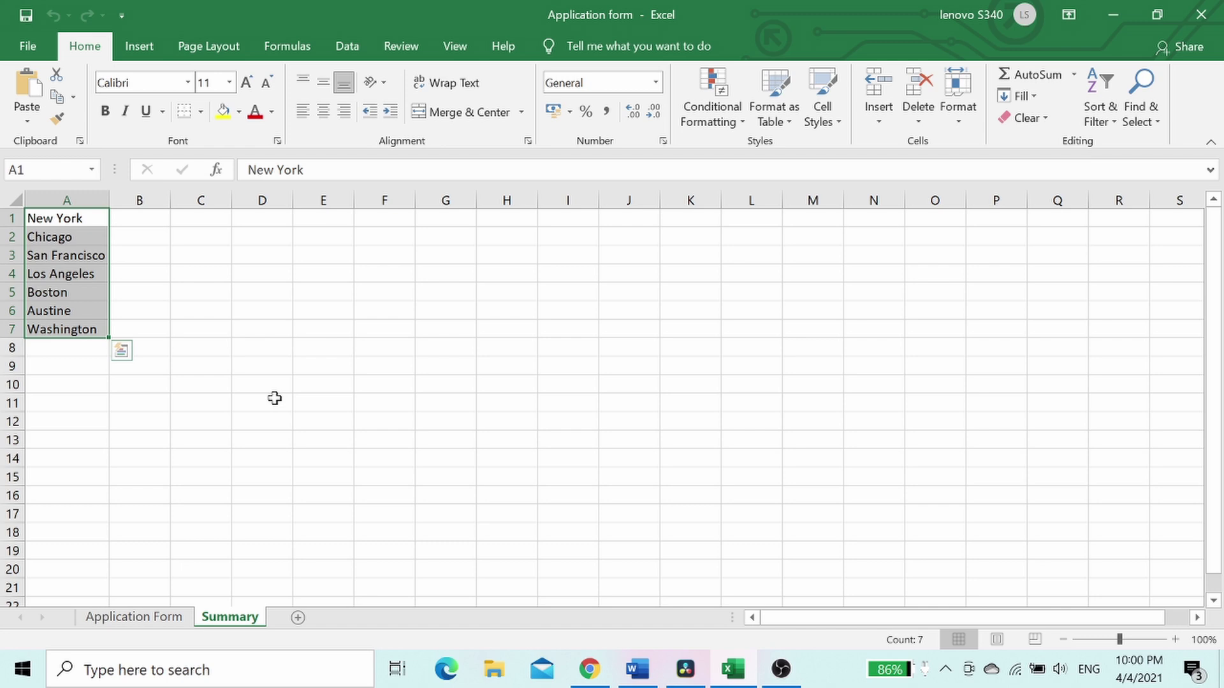
pyautogui.click(172, 619)
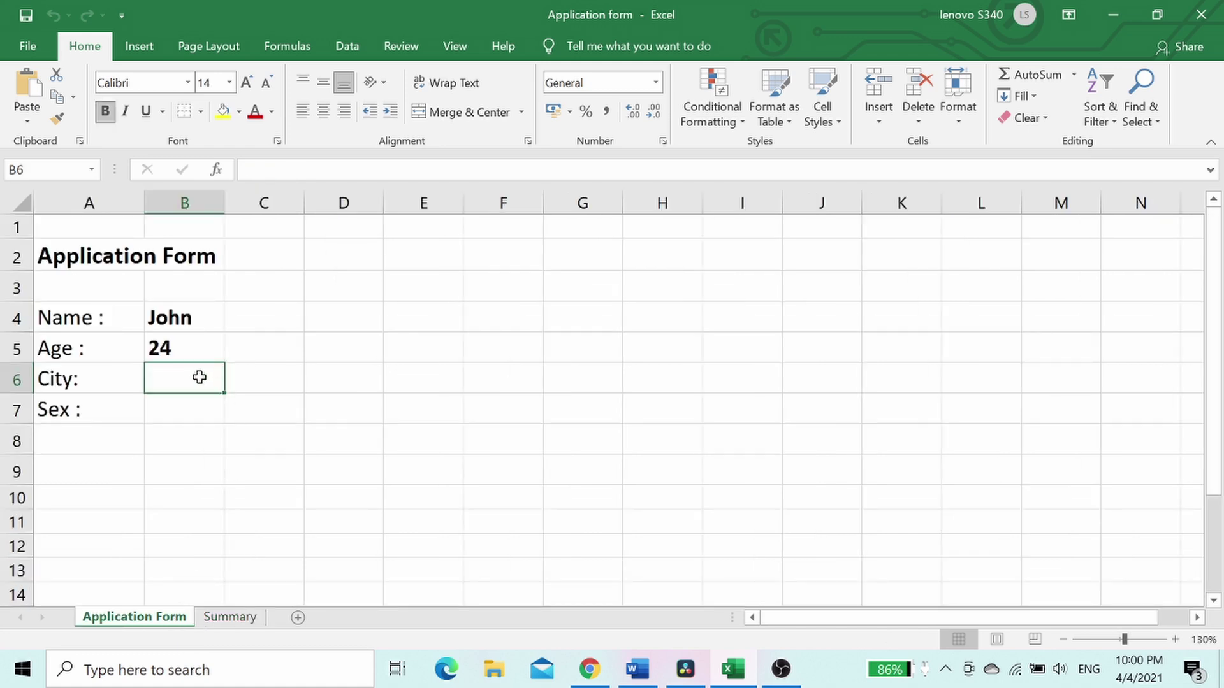
# Set B6's data validation to allow a List, ready for the source
pyautogui.click(347, 48)
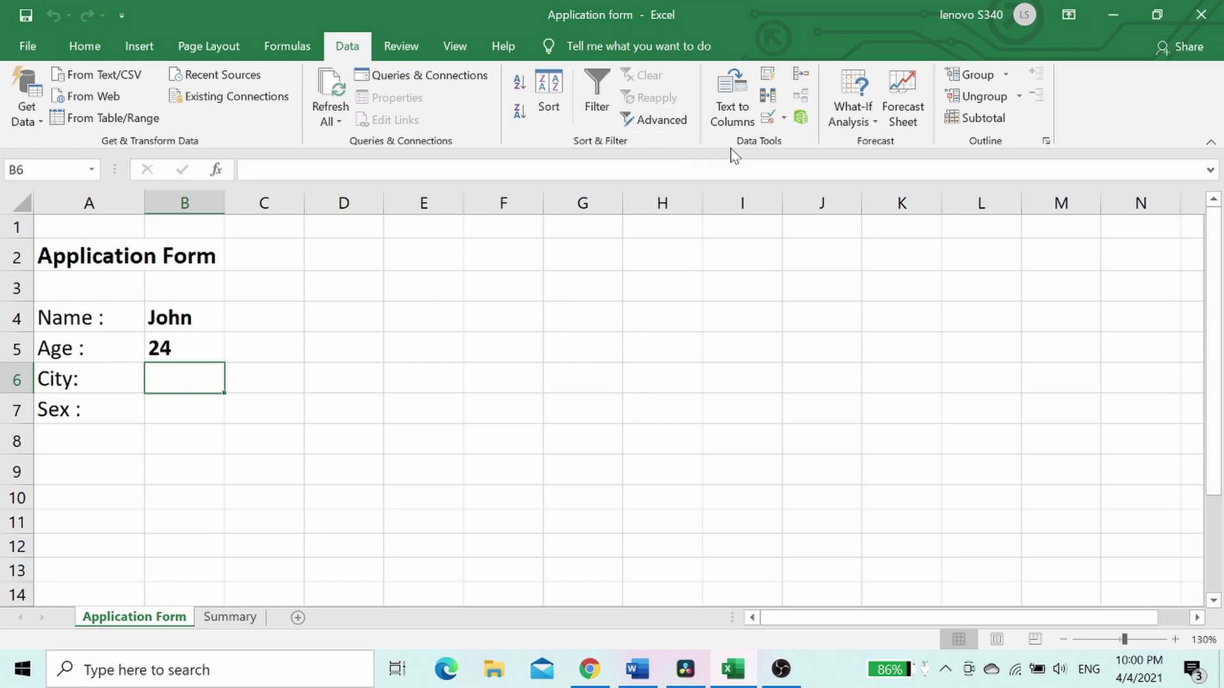
pyautogui.click(769, 118)
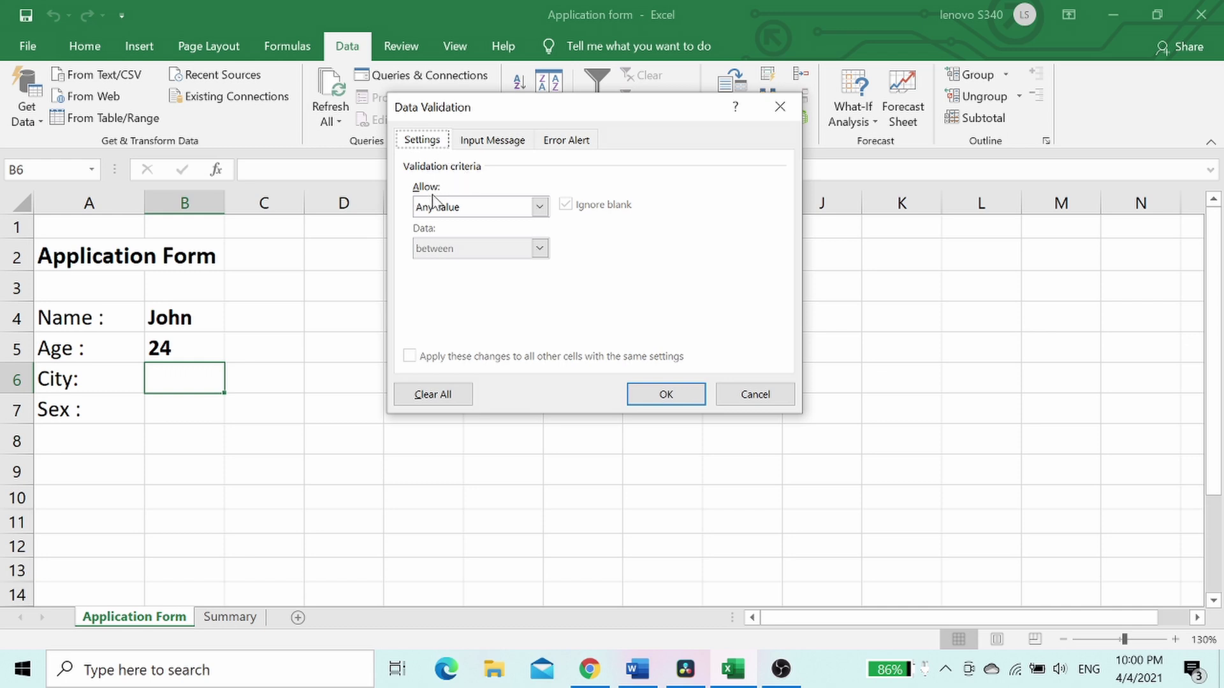
pyautogui.click(541, 213)
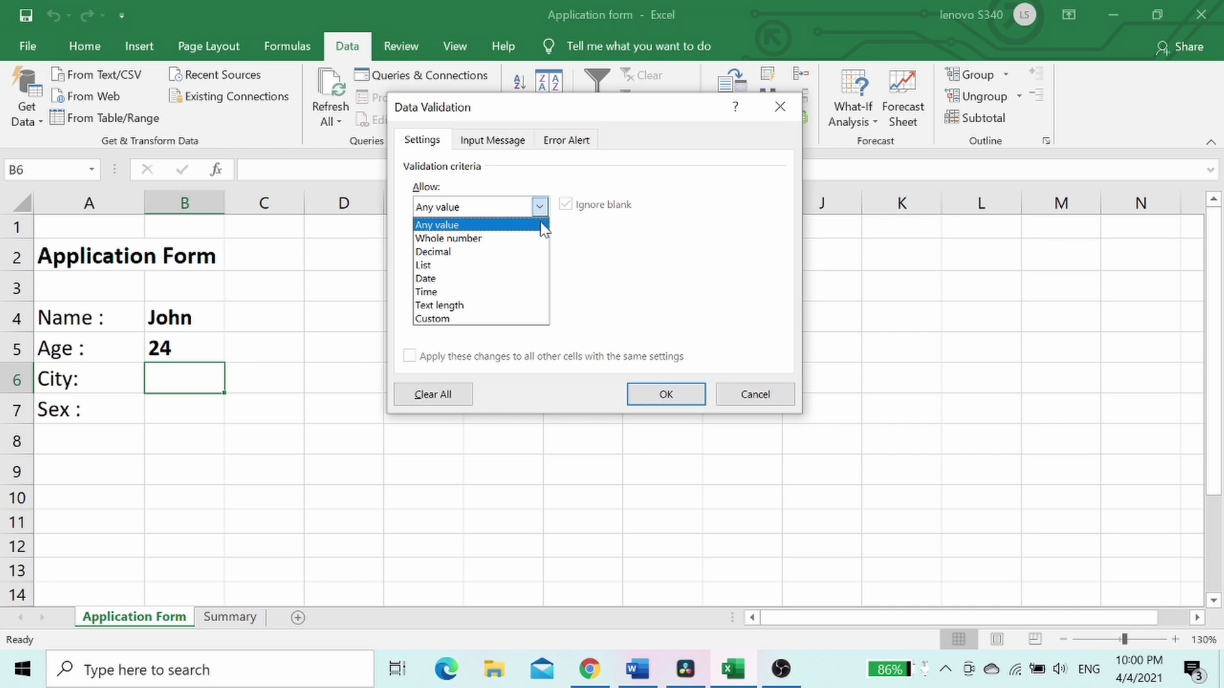
pyautogui.click(535, 265)
pyautogui.click(653, 290)
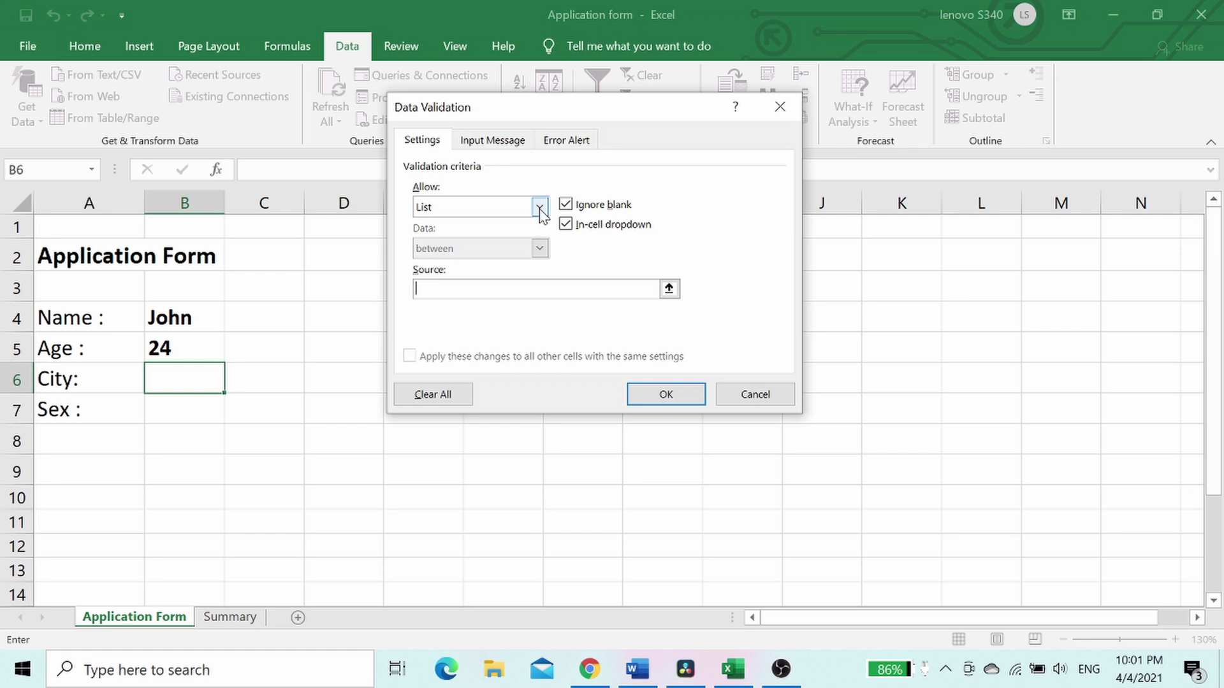
# Point the B6 list source at the seven Summary cities in A1:A7
pyautogui.click(668, 290)
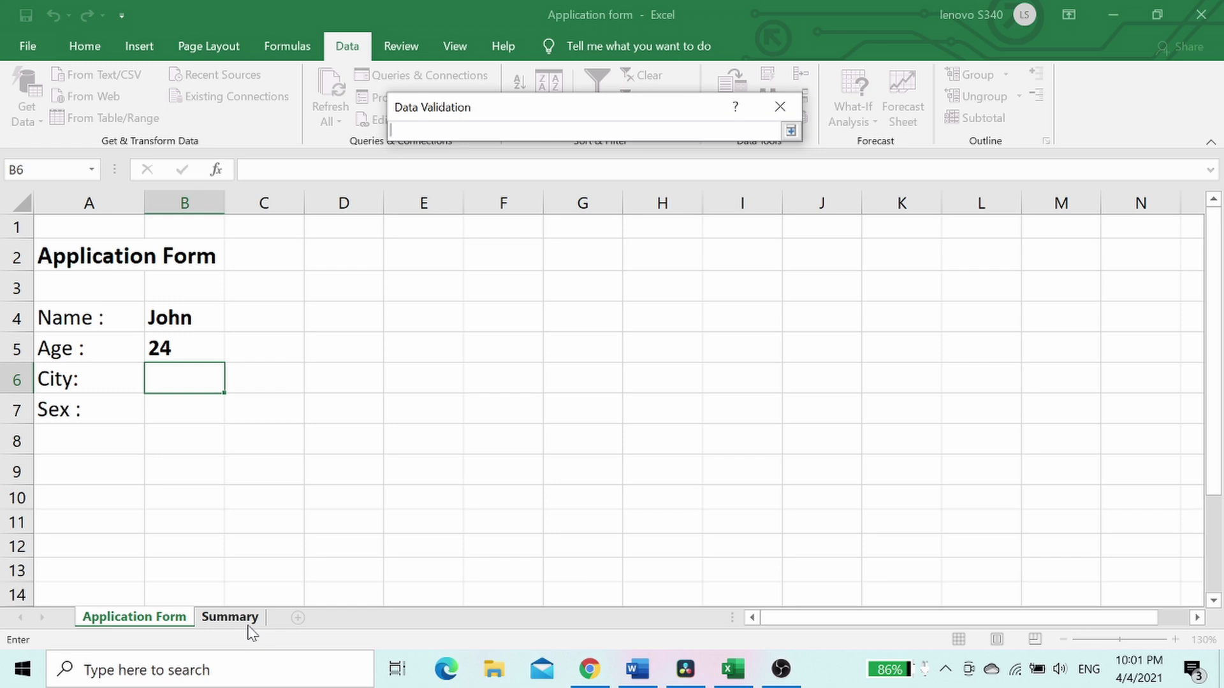
pyautogui.click(229, 617)
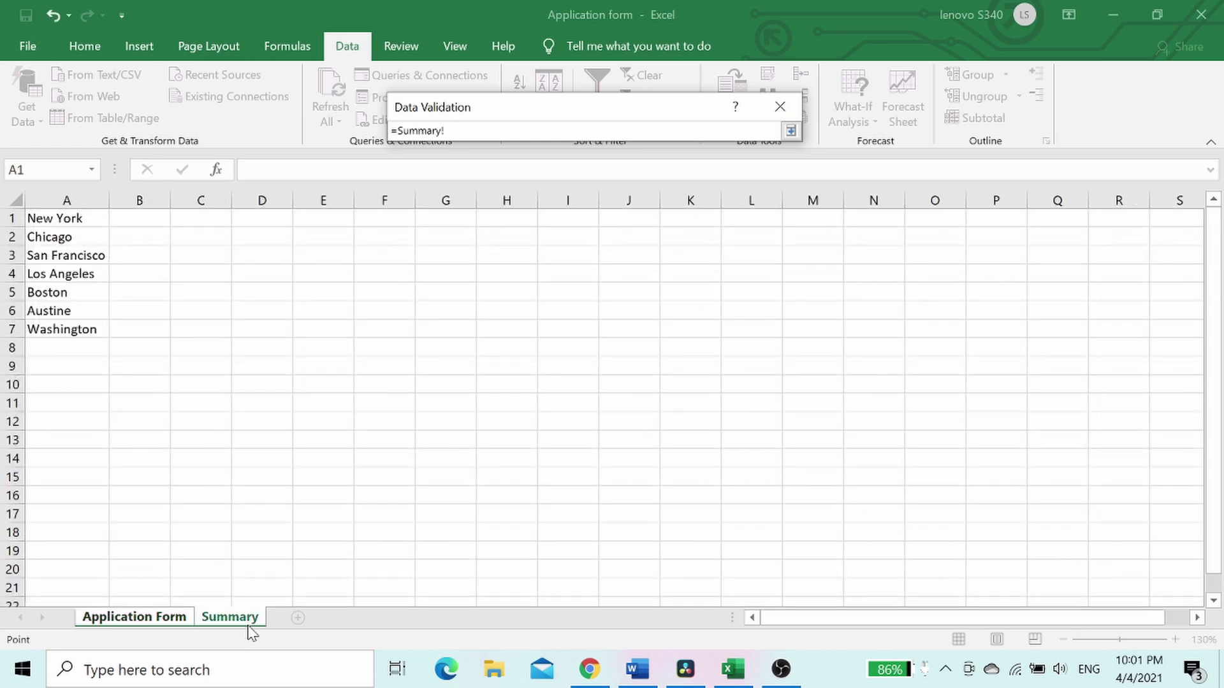
pyautogui.click(89, 218)
pyautogui.moveTo(90, 218); pyautogui.dragTo(93, 343)
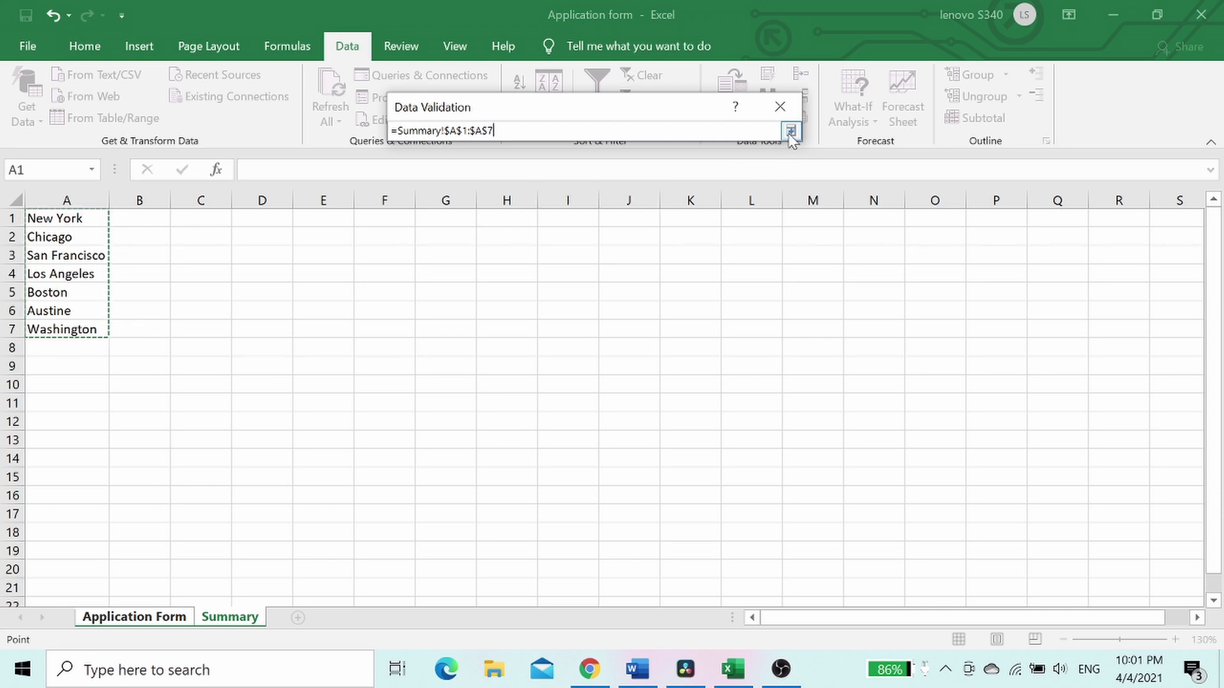
pyautogui.click(791, 132)
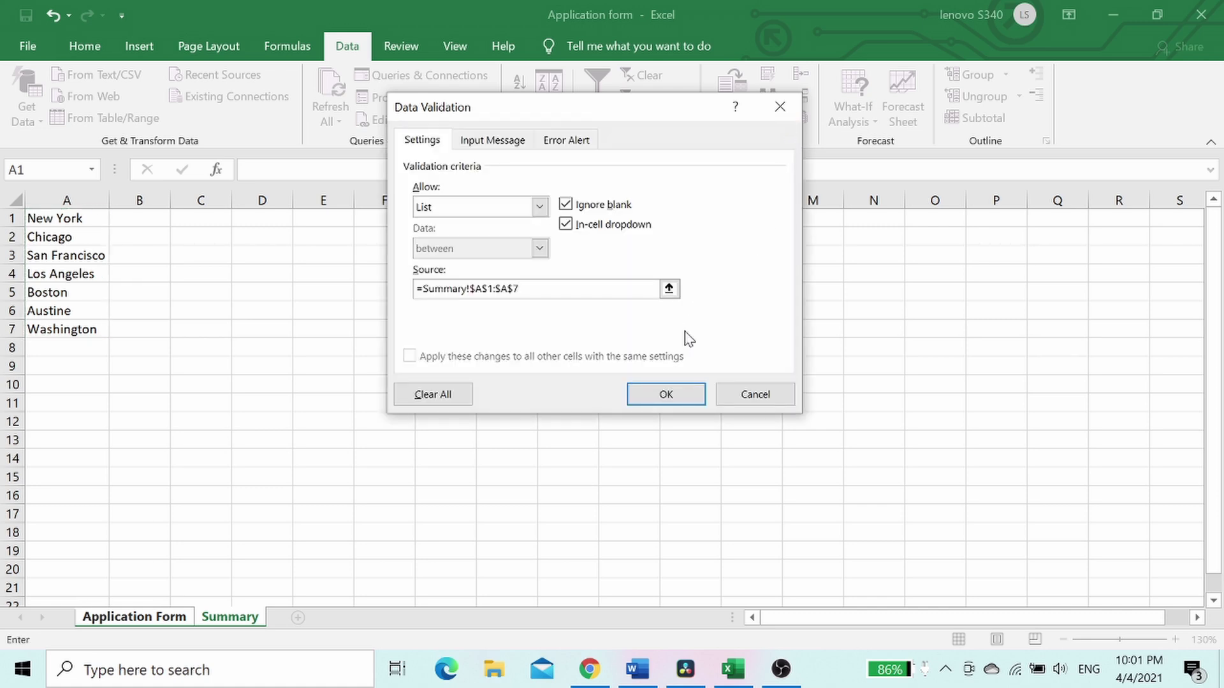
# Confirm the city validation, pick New York in B6, and hide the Summary sheet
pyautogui.click(684, 399)
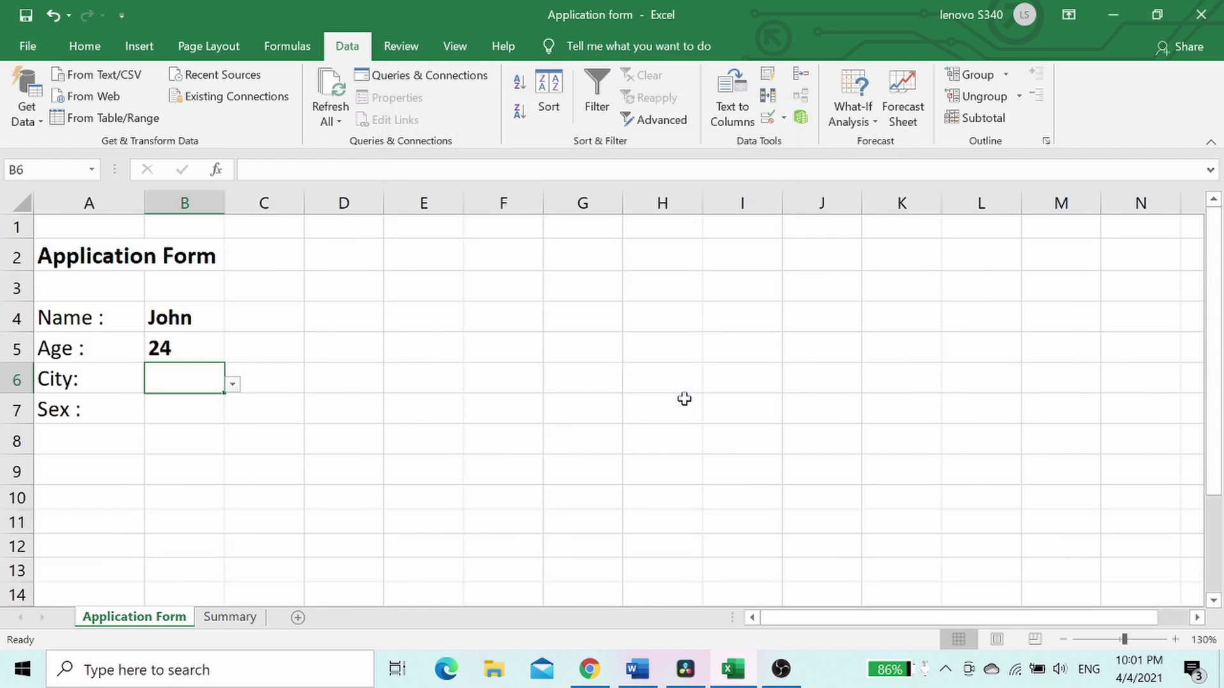
pyautogui.click(234, 385)
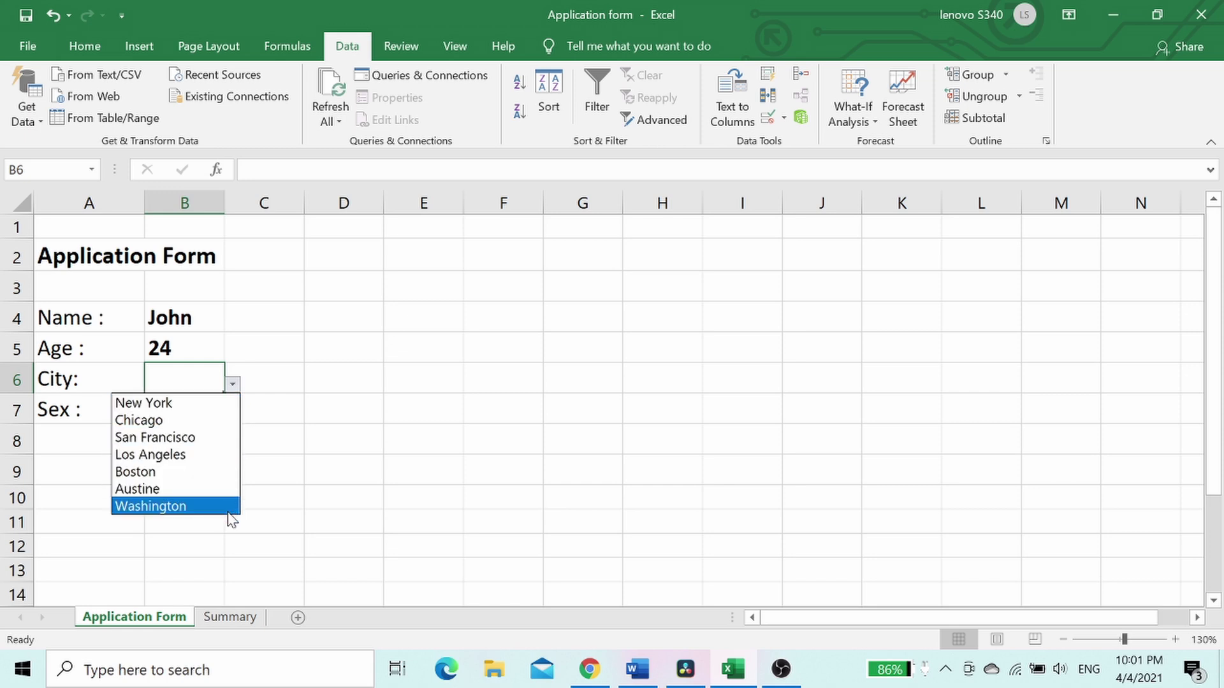
pyautogui.click(232, 405)
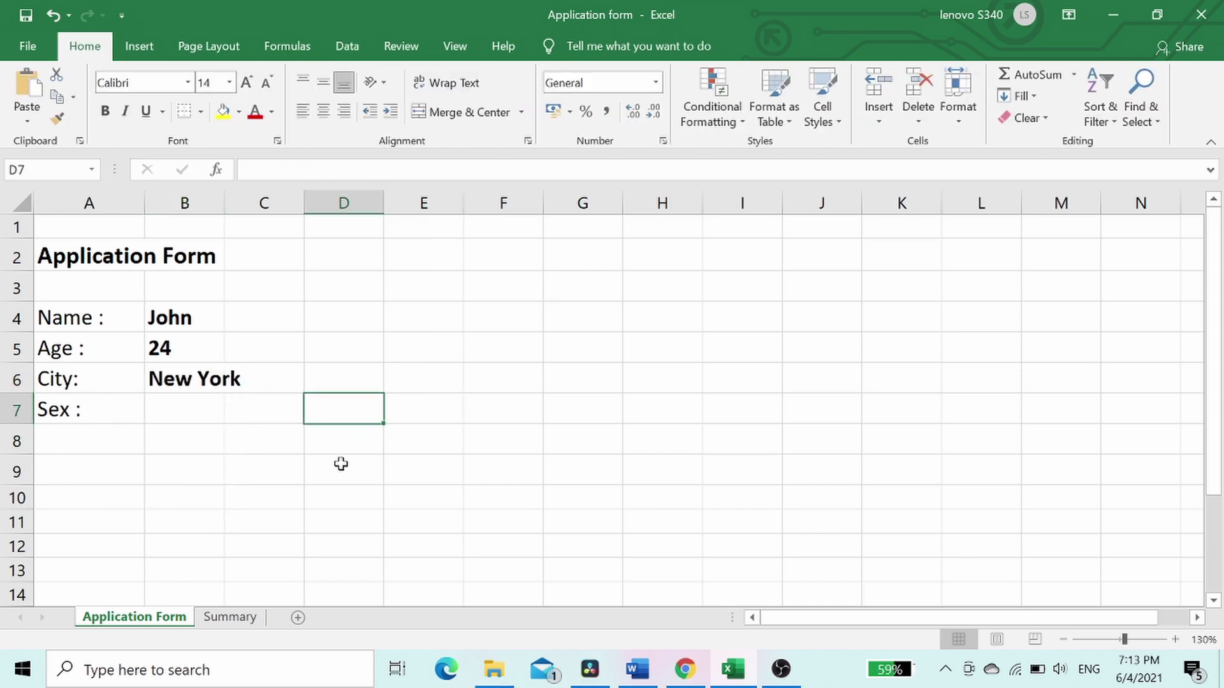
pyautogui.rightClick(241, 626)
pyautogui.click(279, 558)
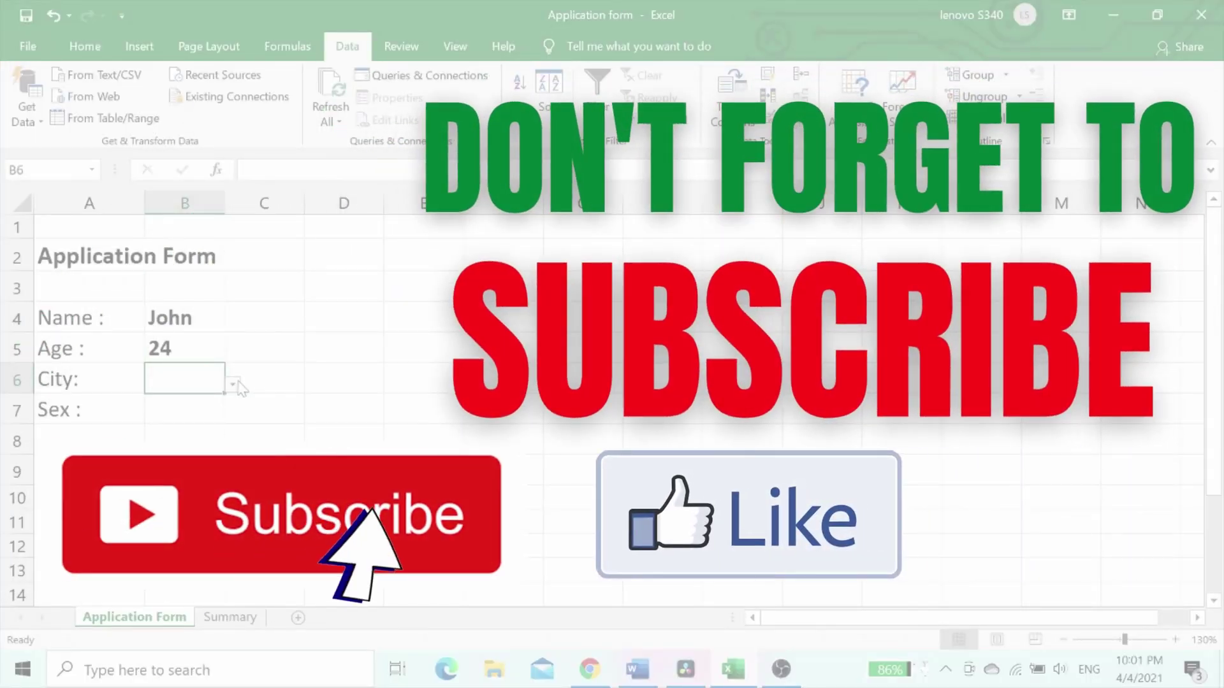
# Pick New York from the B6 drop-down, then move to B7
pyautogui.click(233, 385)
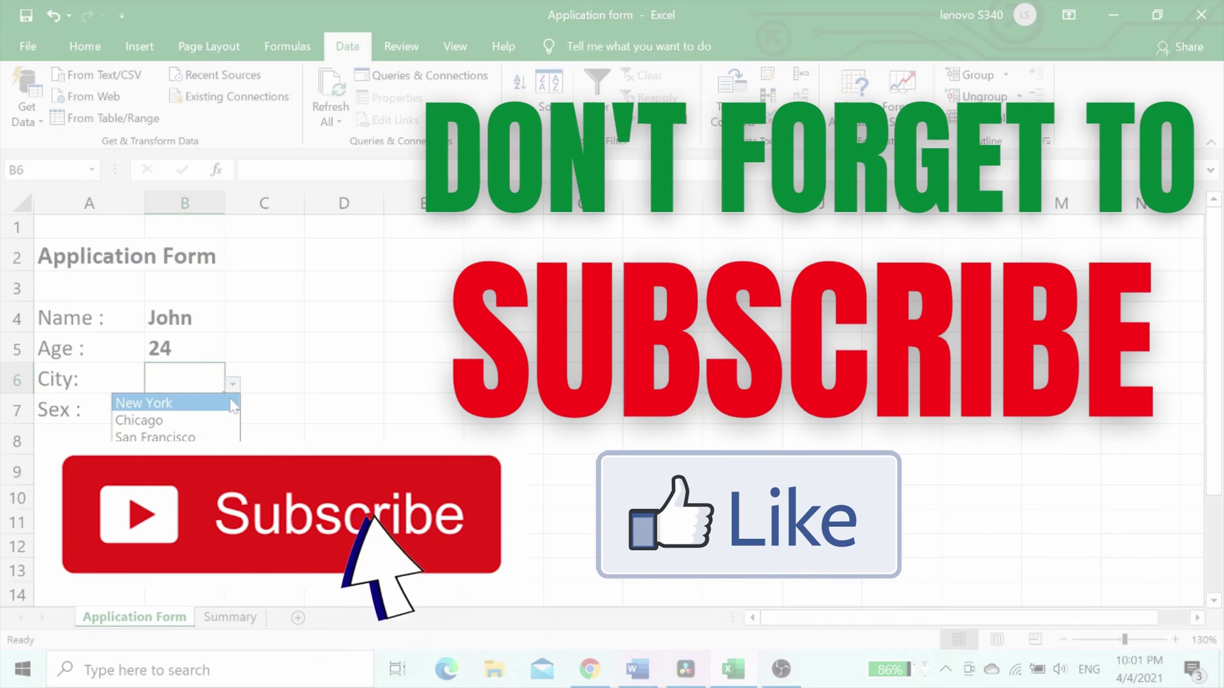
pyautogui.click(233, 403)
pyautogui.click(205, 398)
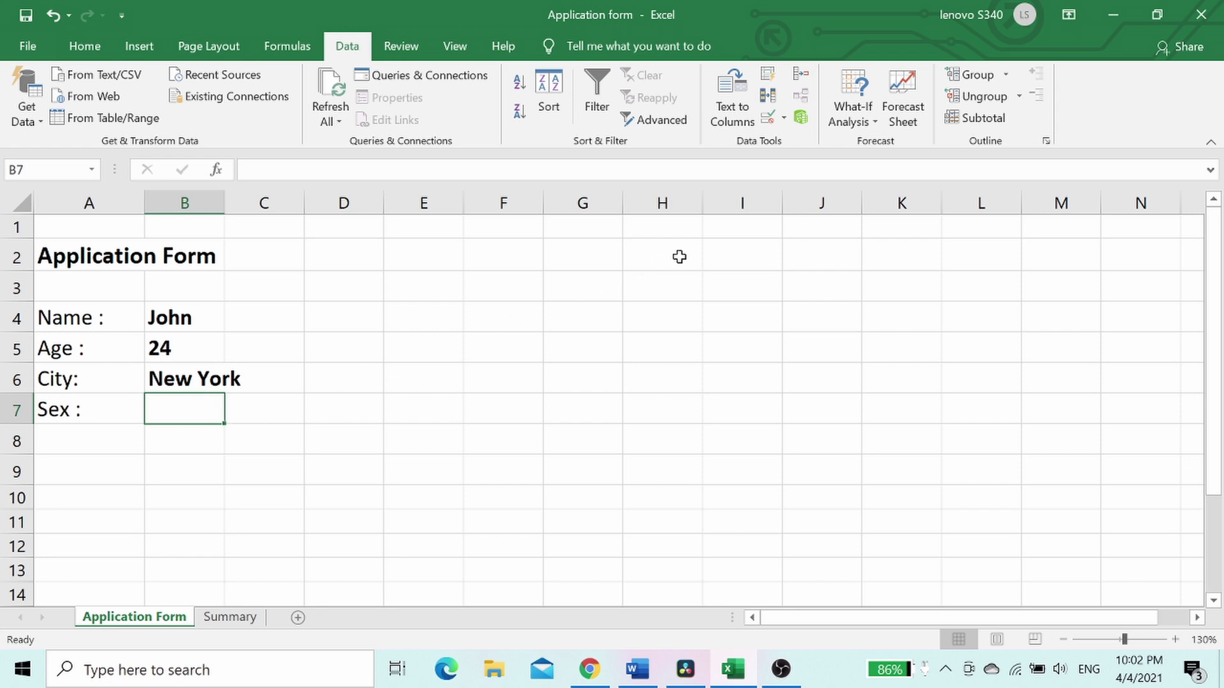
# Give B7 a List validation with source 'MALE, FEMALE' in capitals
pyautogui.click(771, 121)
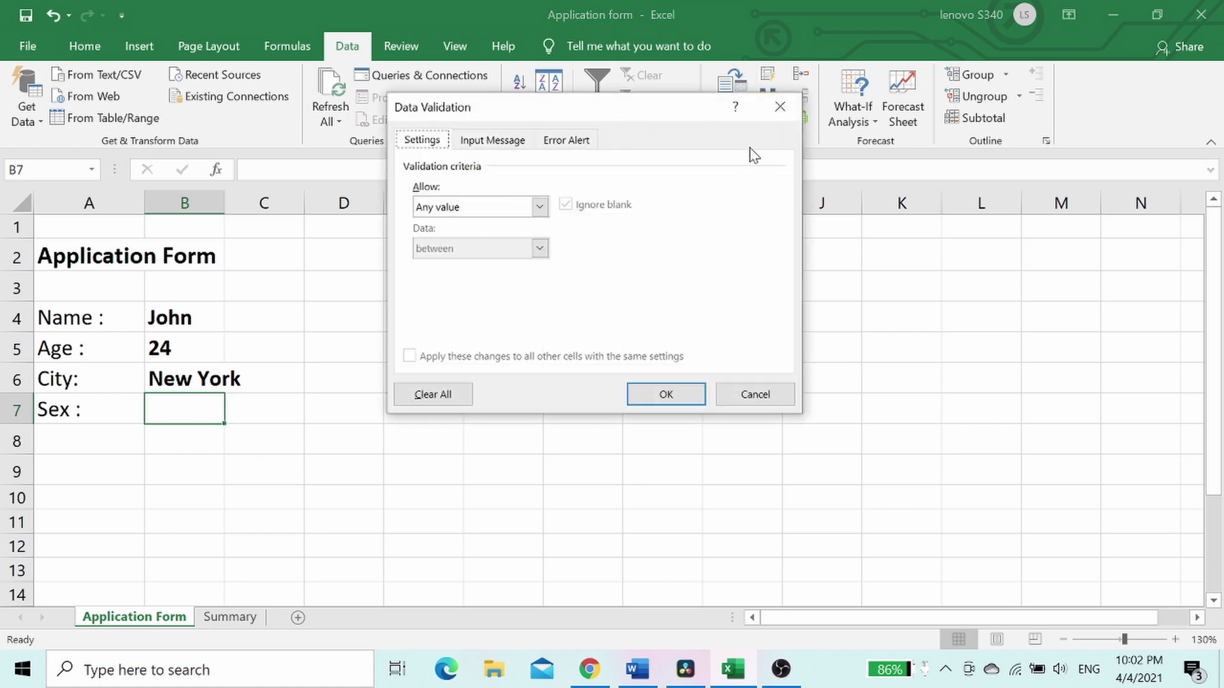
pyautogui.click(540, 207)
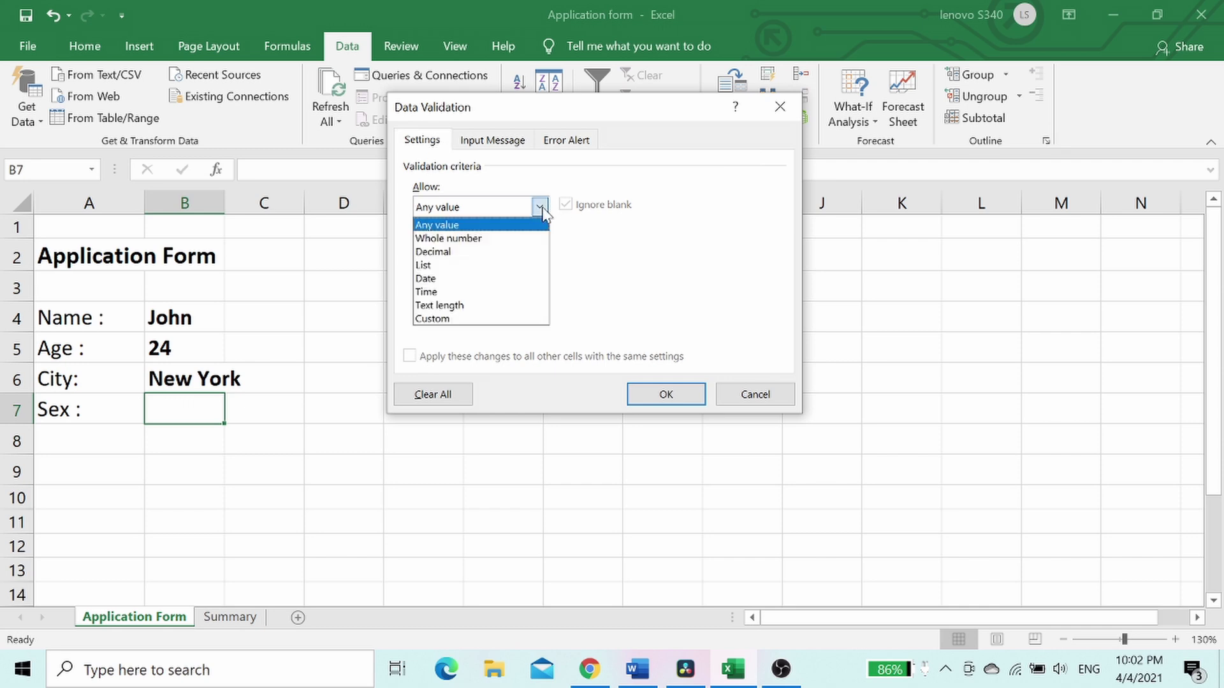
pyautogui.click(523, 264)
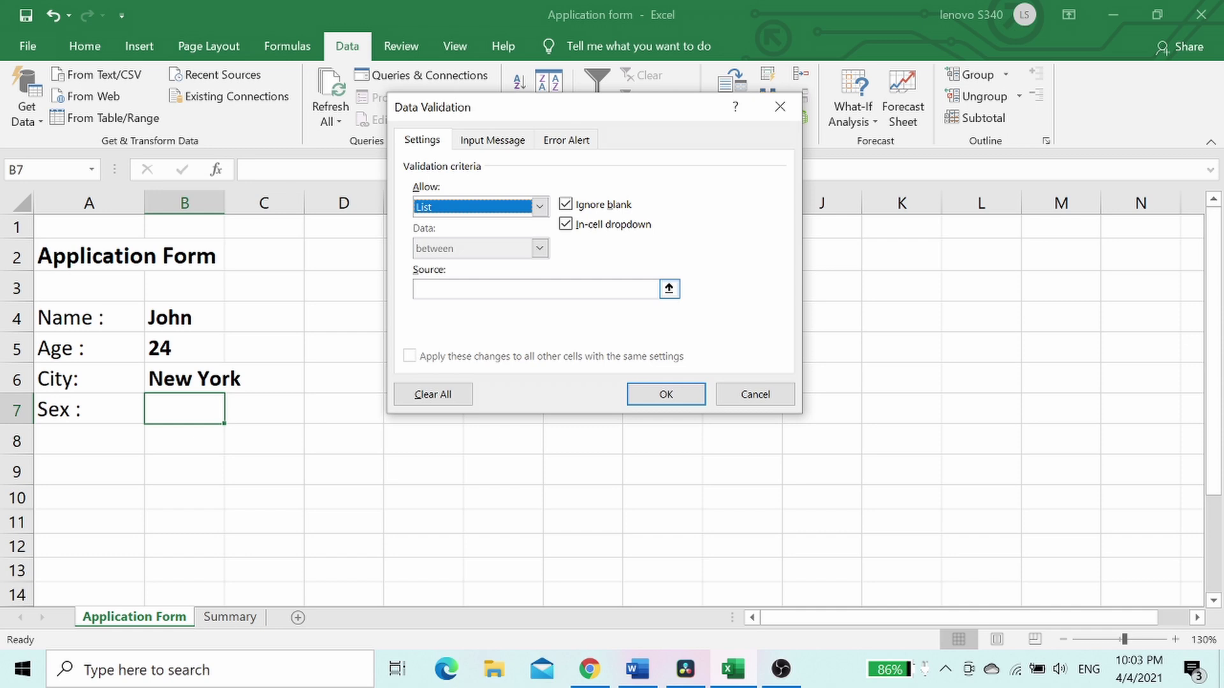
pyautogui.click(535, 289)
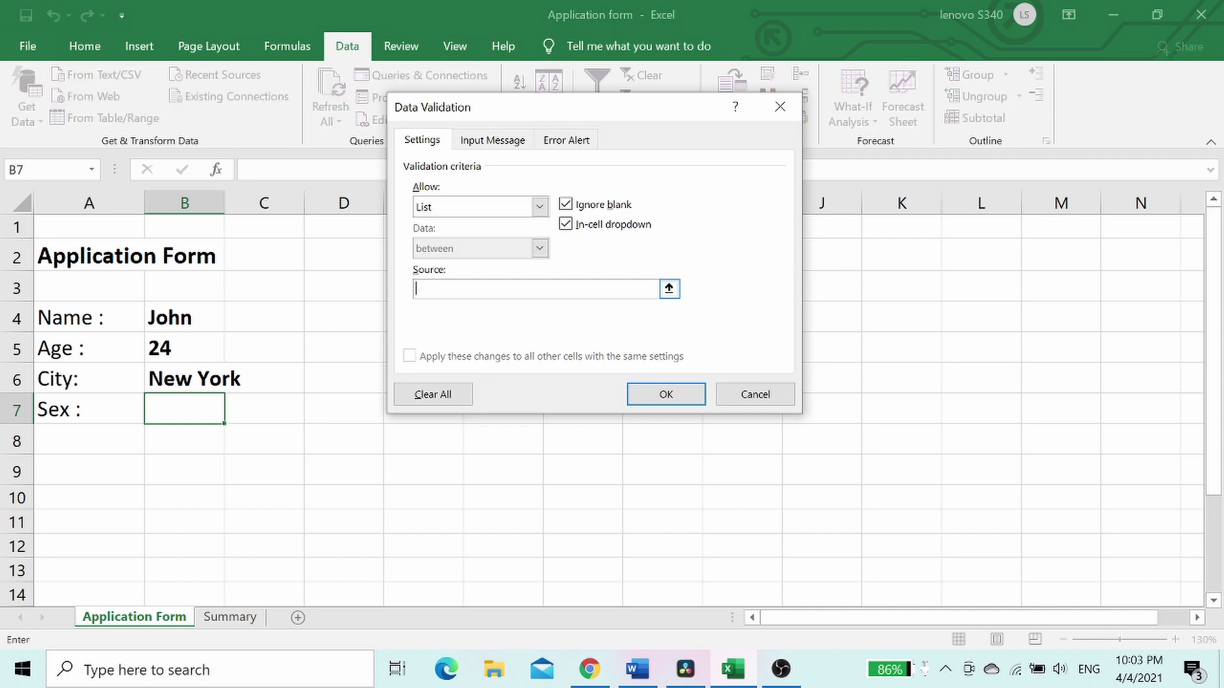
pyautogui.press('capslock')
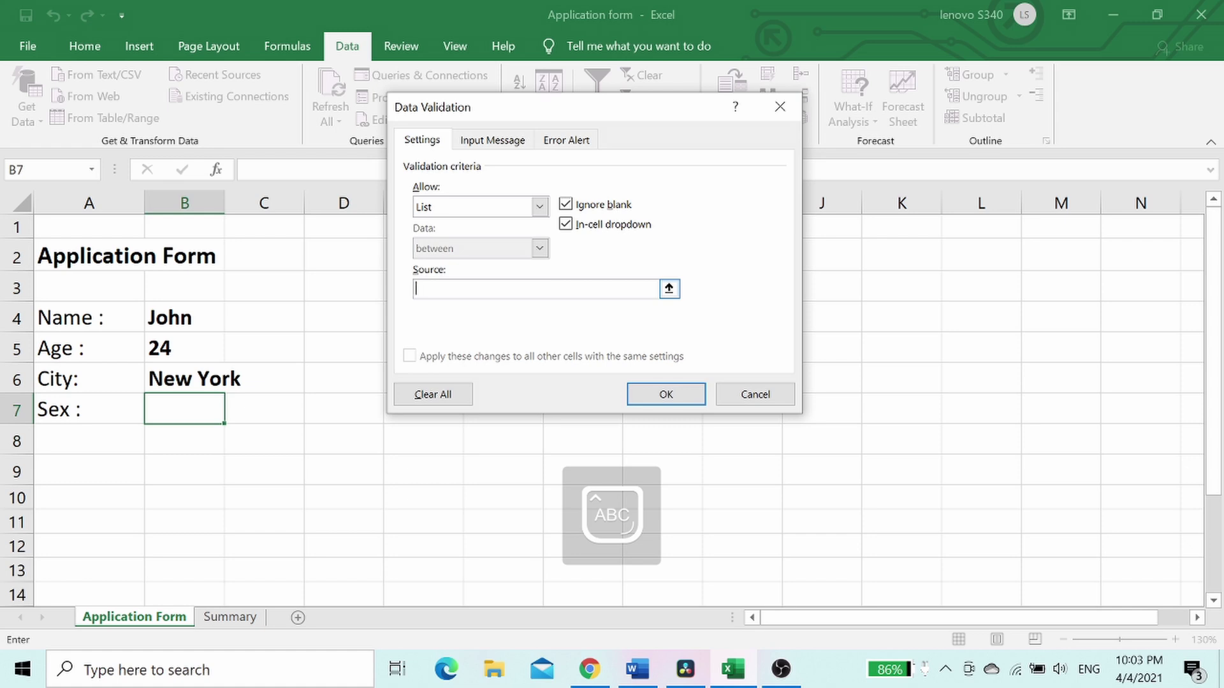
pyautogui.write('MALE')
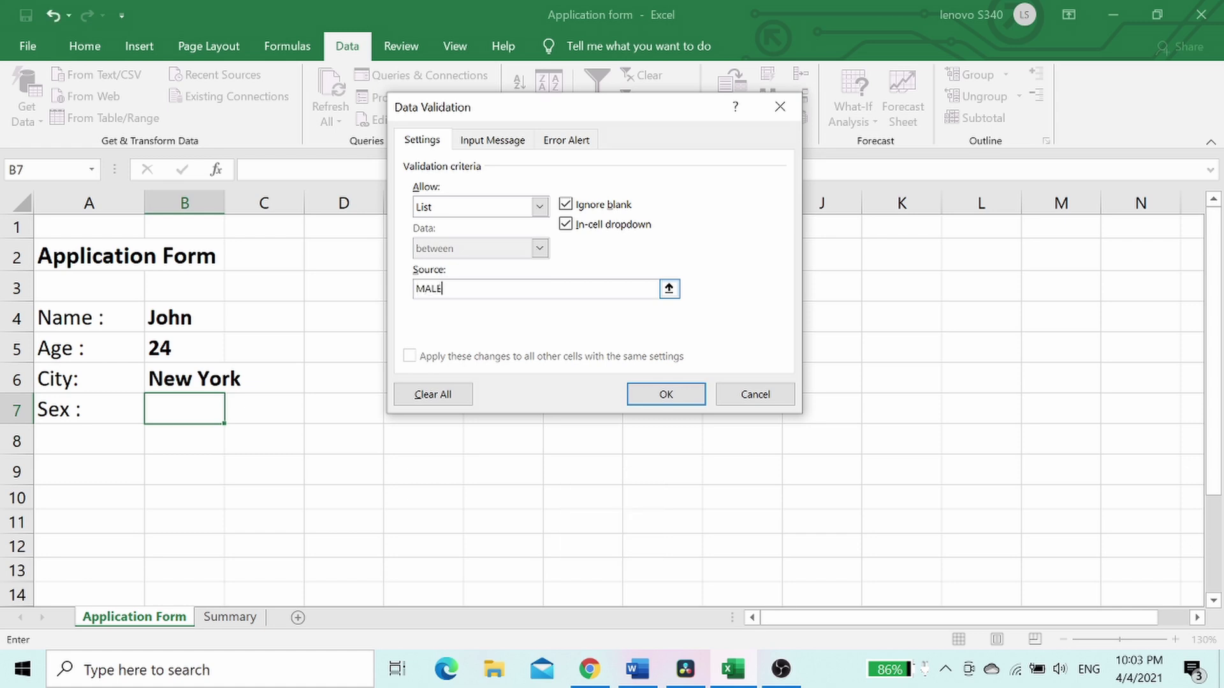
pyautogui.write(', ')
pyautogui.write('FEMAL')
pyautogui.write('E')
# Confirm the MALE/FEMALE validation and choose MALE in B7
pyautogui.click(650, 395)
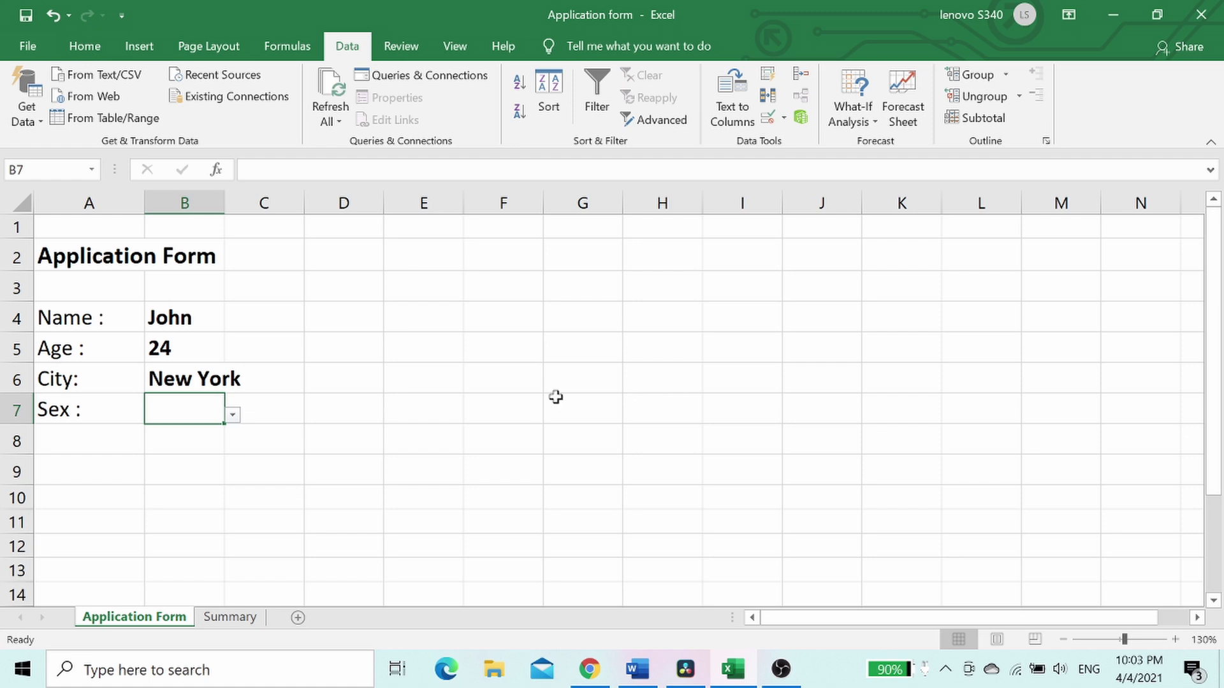
pyautogui.click(234, 418)
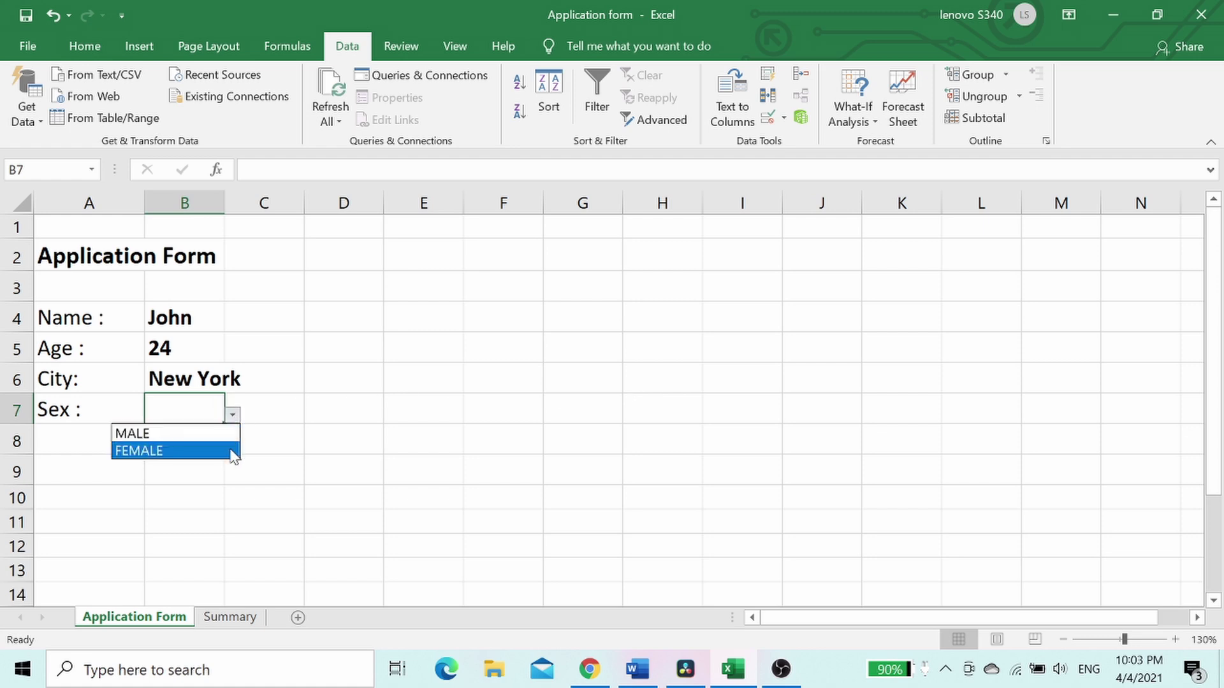
pyautogui.click(230, 438)
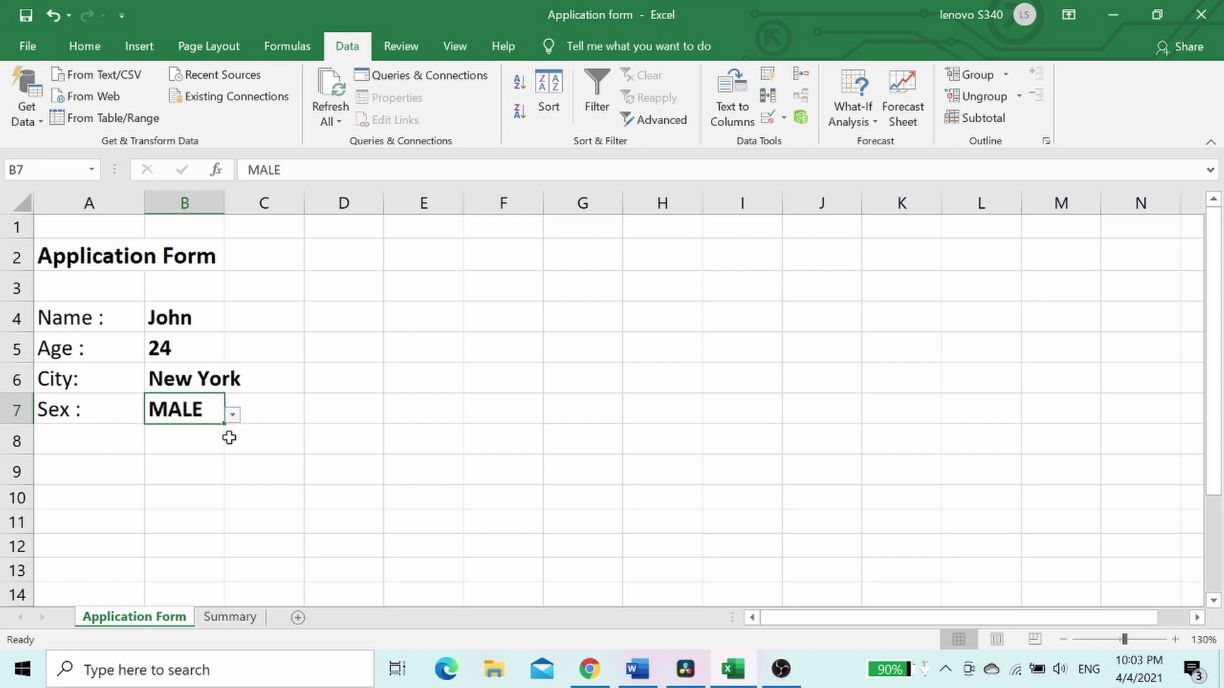